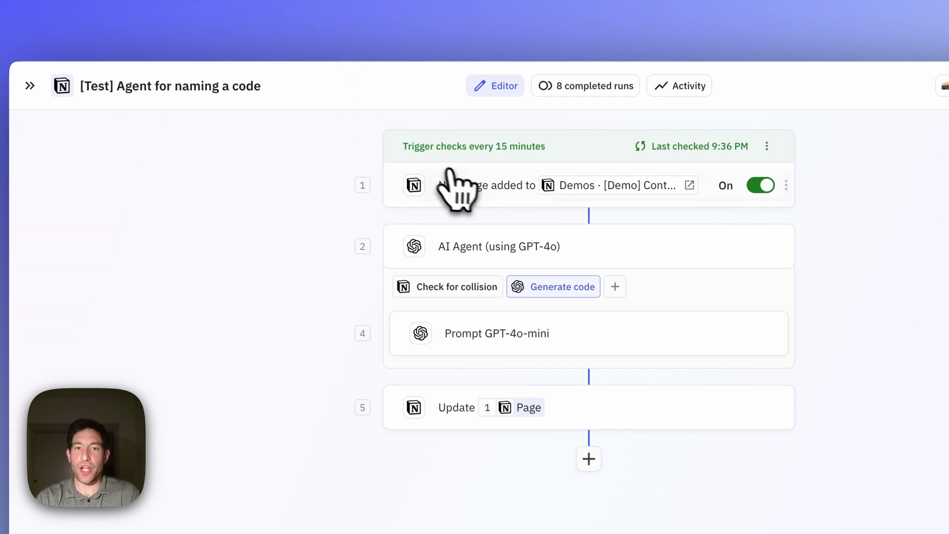
# Step: Open the 'New page added to Demos · [Demo] Contacts' trigger settings of the workflow
pyautogui.click(454, 186)
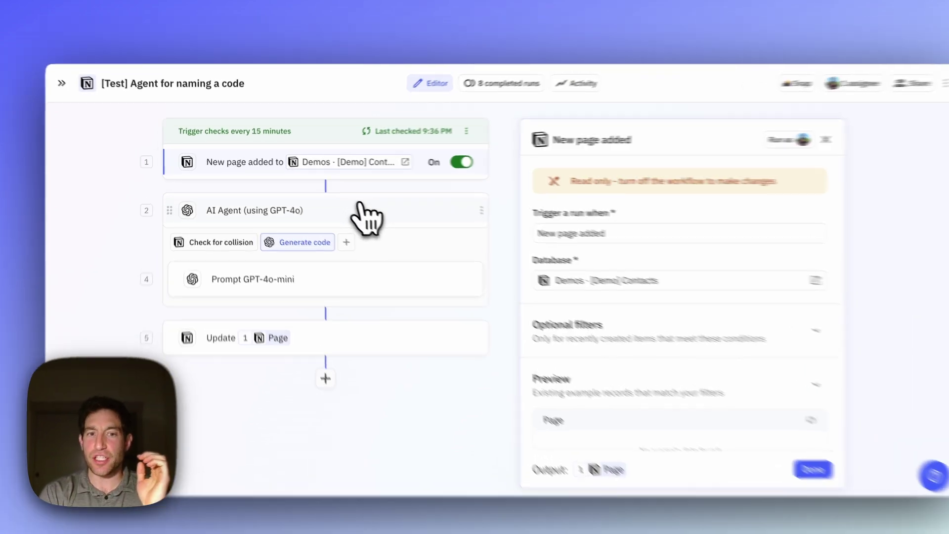
# Step: Show the 'AI Agent (using GPT-4o)' step settings with its 3-letter customer code prompt
pyautogui.click(342, 200)
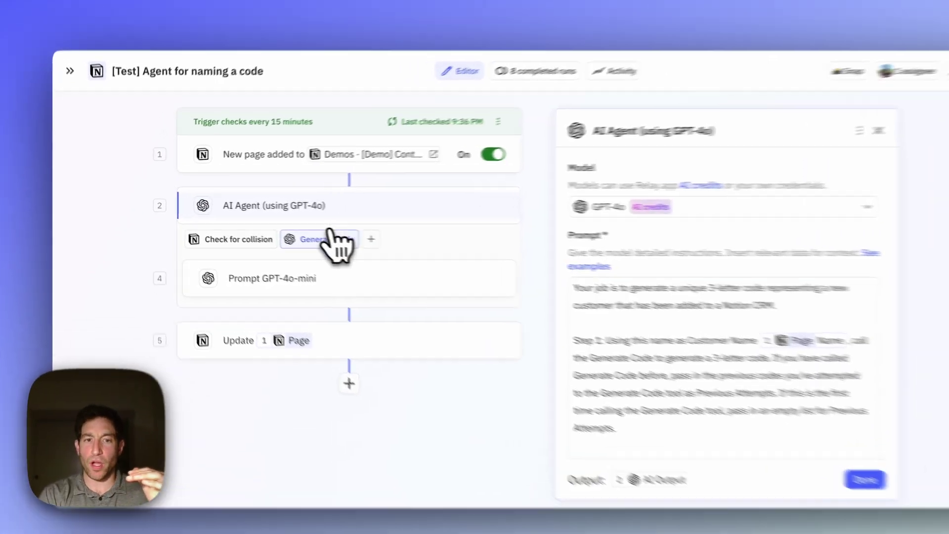
# Step: Compare the Check for collision and Generate code actions, then view Generate code's Customer Name and Previous Attempts inputs
pyautogui.click(140, 242)
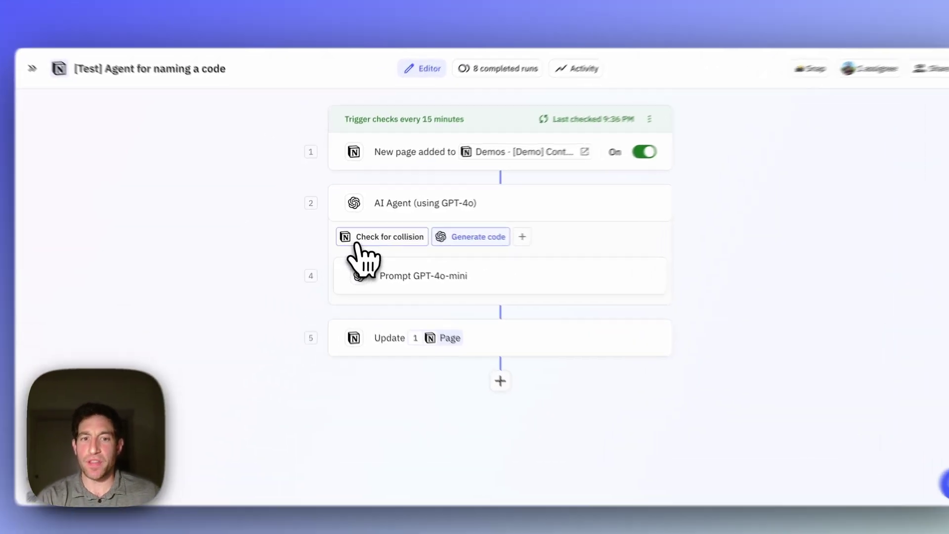
pyautogui.click(354, 236)
pyautogui.click(498, 242)
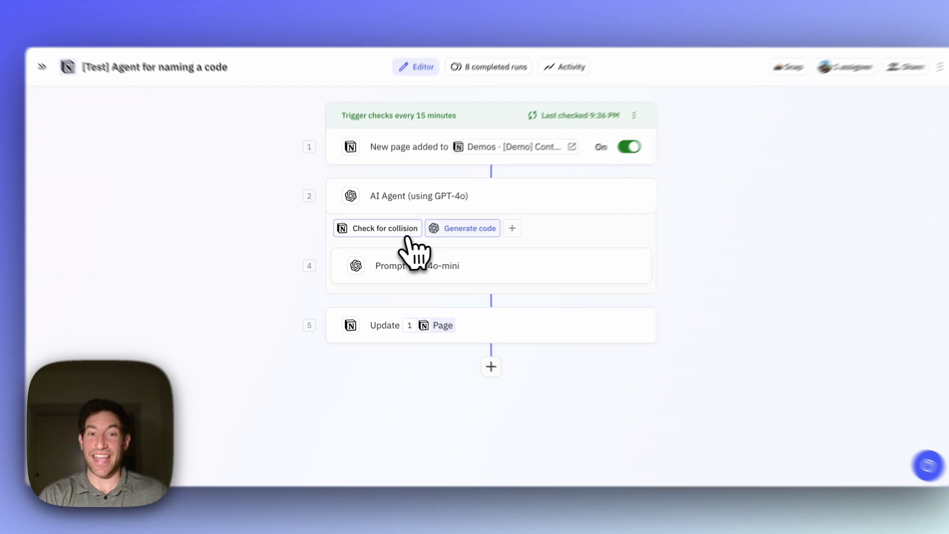
pyautogui.click(407, 237)
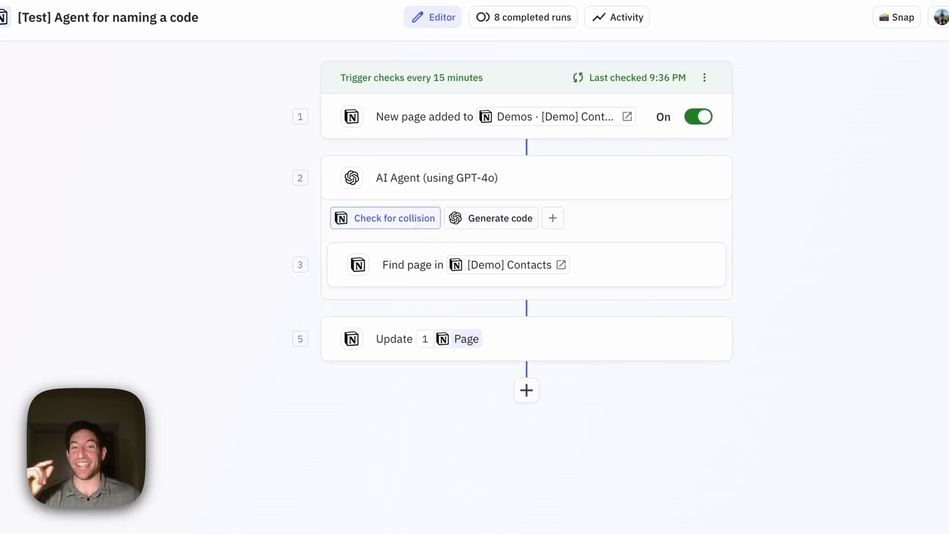
pyautogui.click(500, 218)
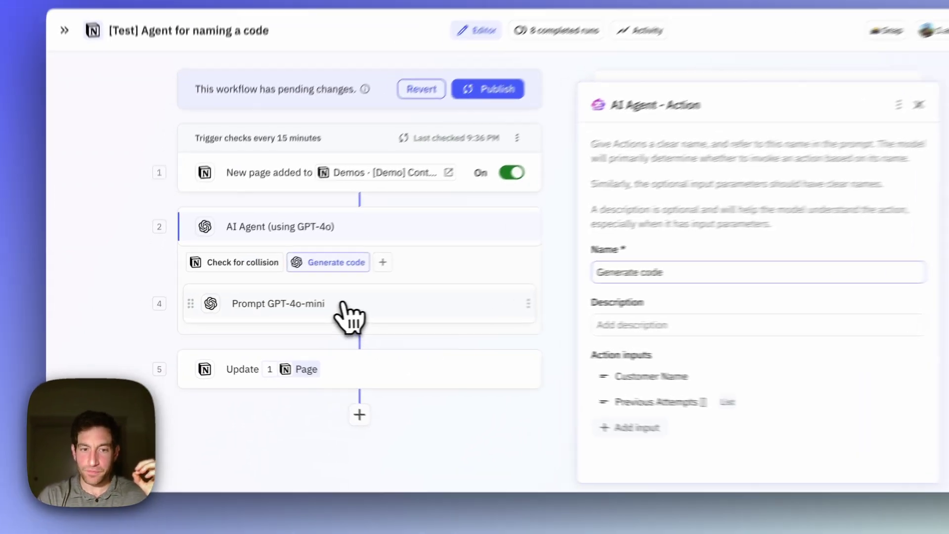
# Step: Review the Prompt GPT-4o-mini step's 3-letter capital code prompt and its threeLetterCode output
pyautogui.click(298, 310)
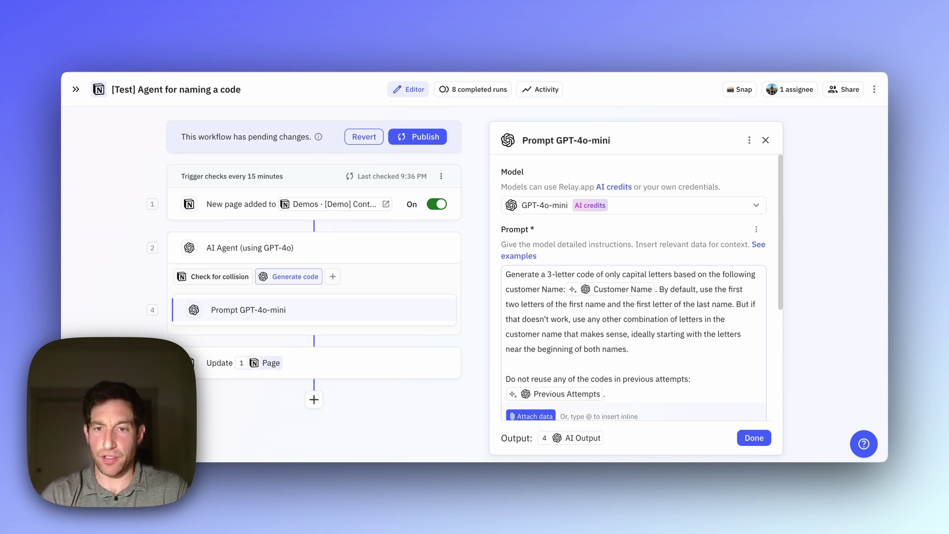
pyautogui.moveTo(600, 293)
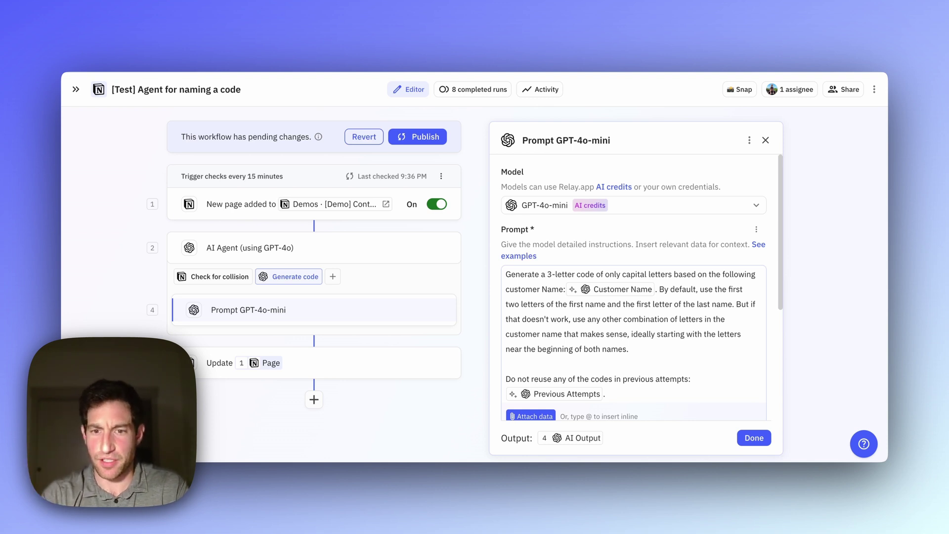
pyautogui.scroll(-1, 600, 324)
pyautogui.moveTo(576, 364)
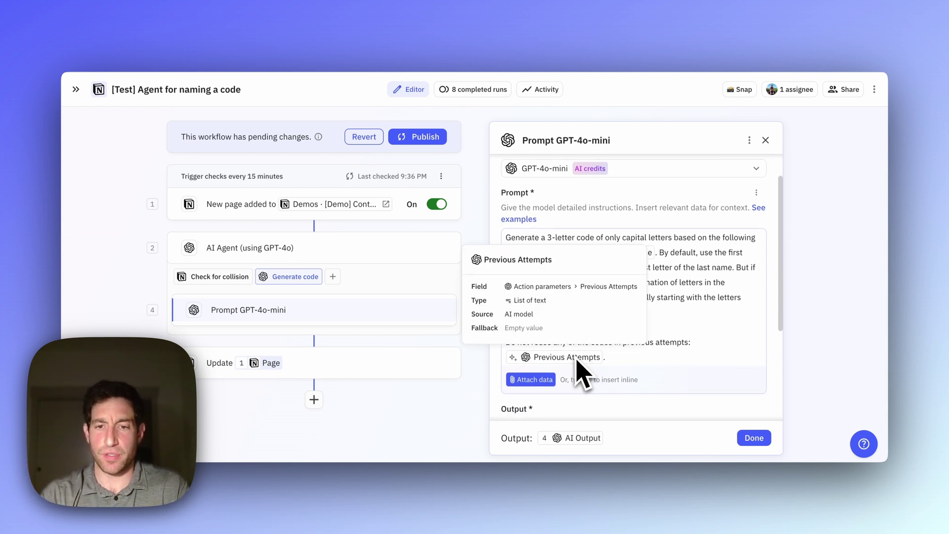
pyautogui.scroll(-1, 652, 353)
pyautogui.scroll(-2, 658, 366)
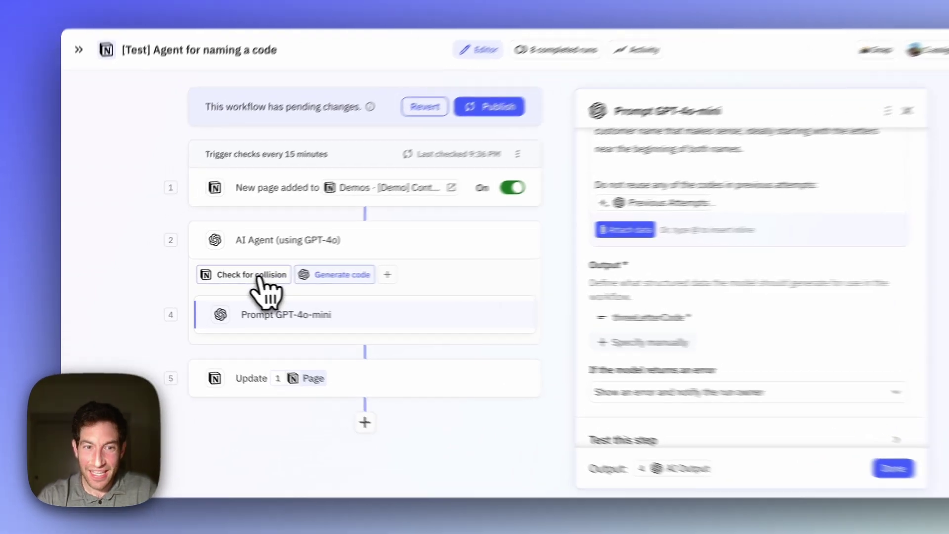
# Step: Inspect the Find page step matching [Demo] Contacts' Contact Code exactly against Code to check
pyautogui.click(255, 276)
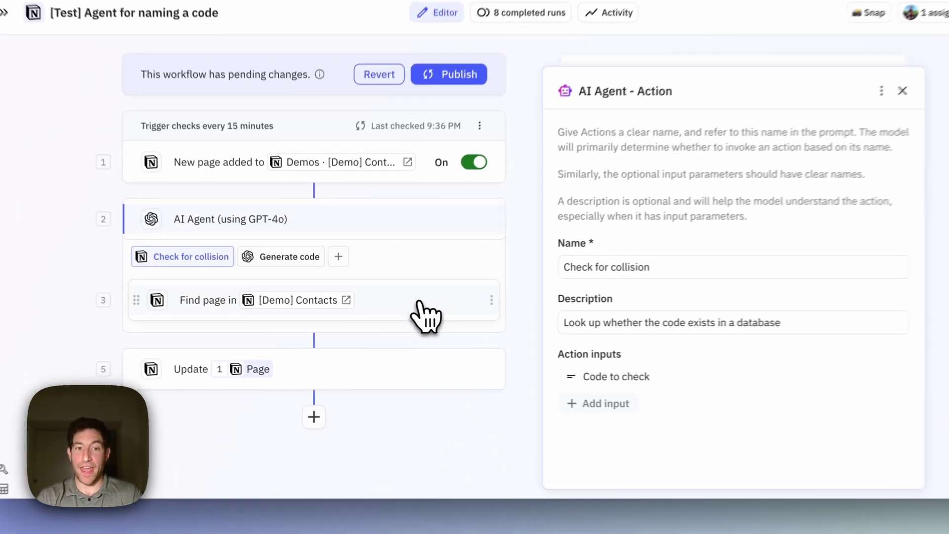
pyautogui.click(393, 312)
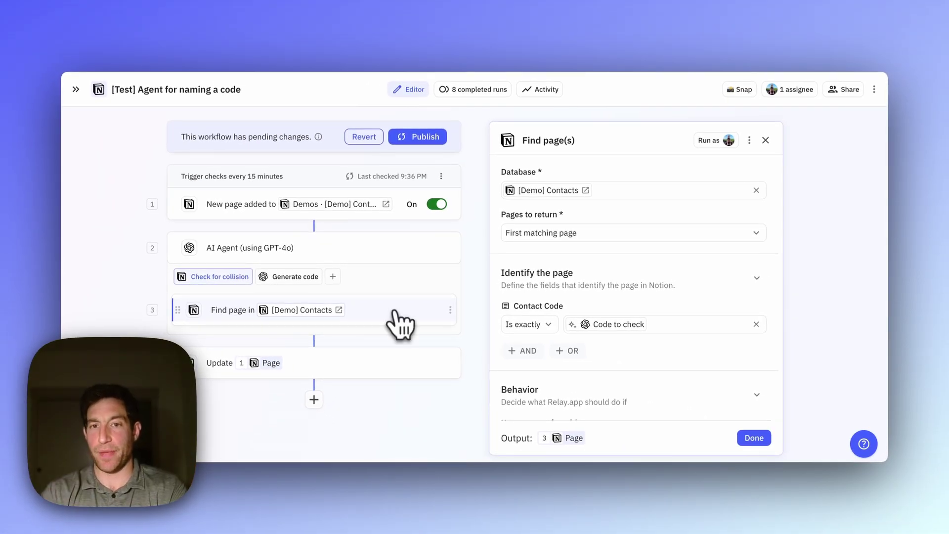
pyautogui.moveTo(554, 197)
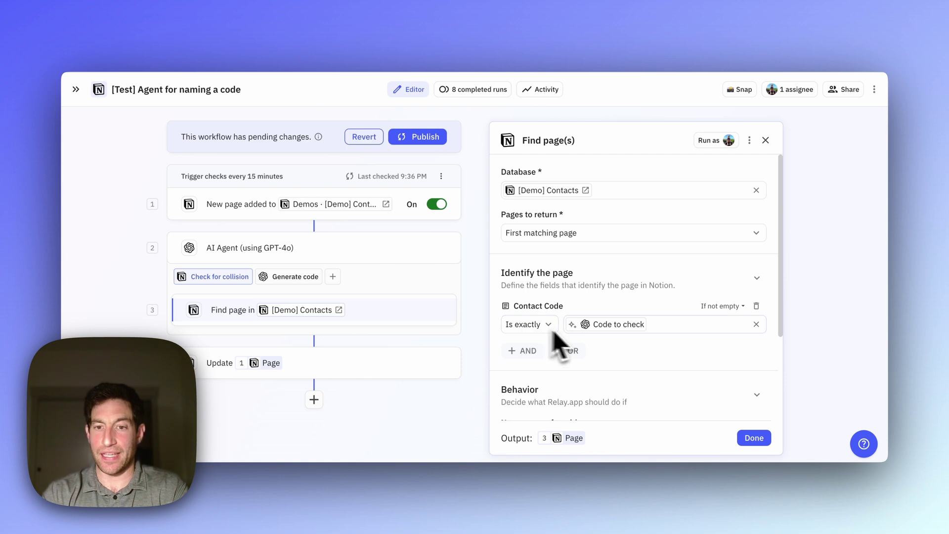
pyautogui.moveTo(605, 333)
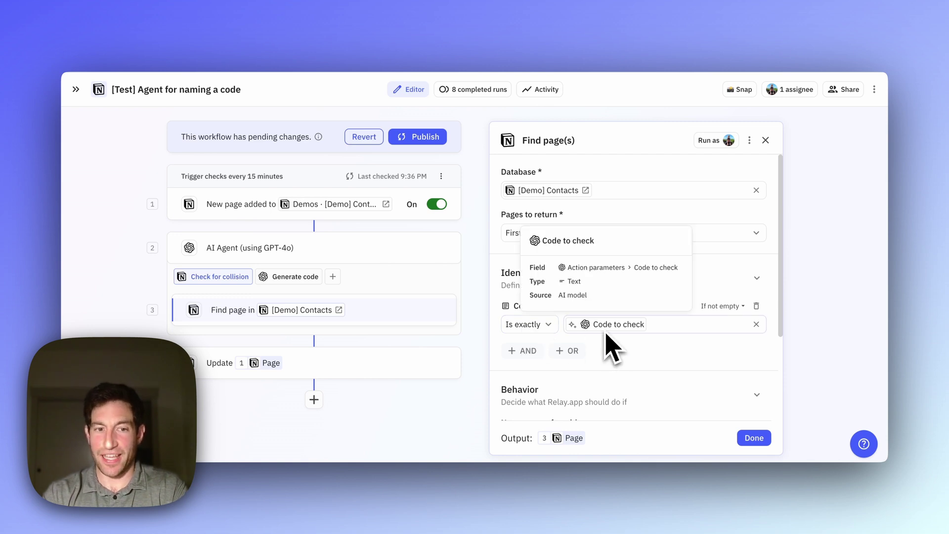
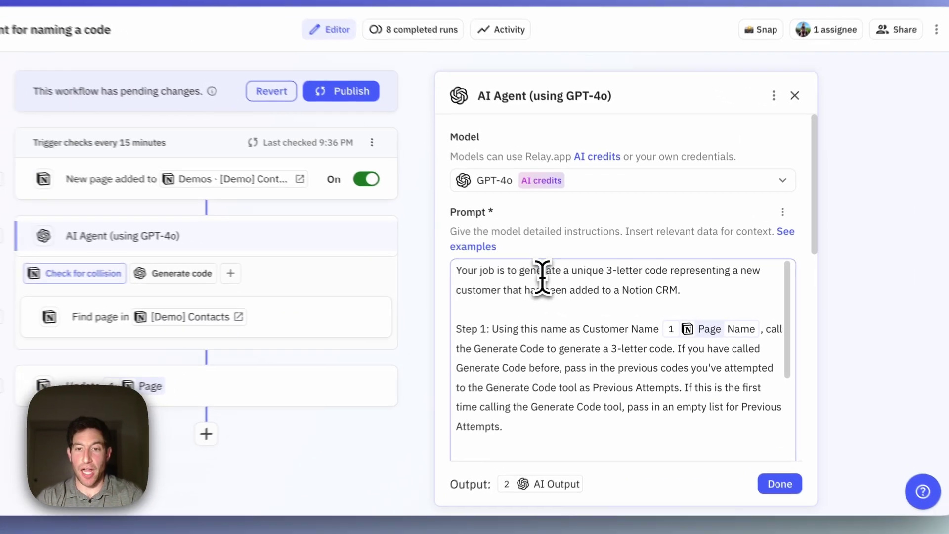
# Step: Select all the text in the GPT-4o agent's prompt
pyautogui.hotkey('ctrl', 'a')
# Step: Review the prompt's Customer Name reference and open the Generate code action's settings
pyautogui.click(577, 280)
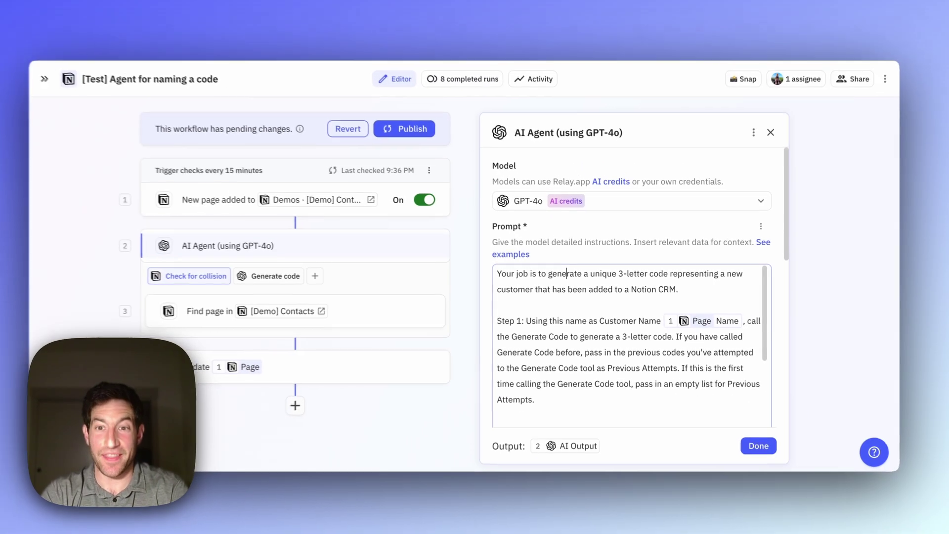
pyautogui.scroll(-2, 572, 272)
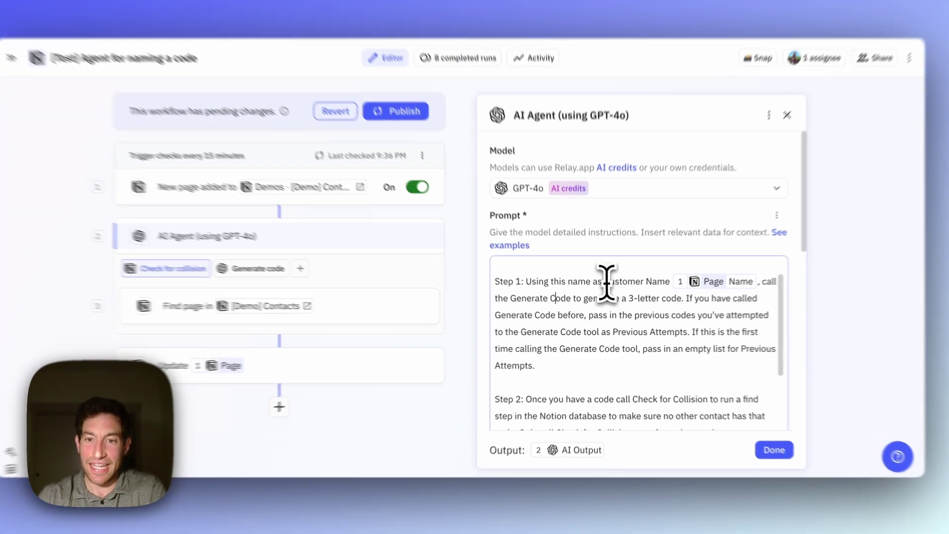
pyautogui.moveTo(604, 290); pyautogui.dragTo(688, 267)
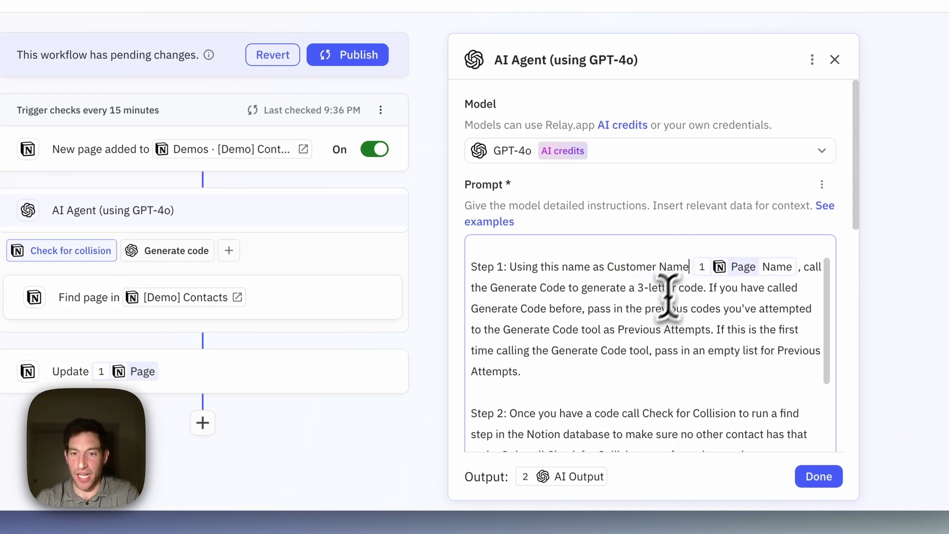
pyautogui.click(168, 252)
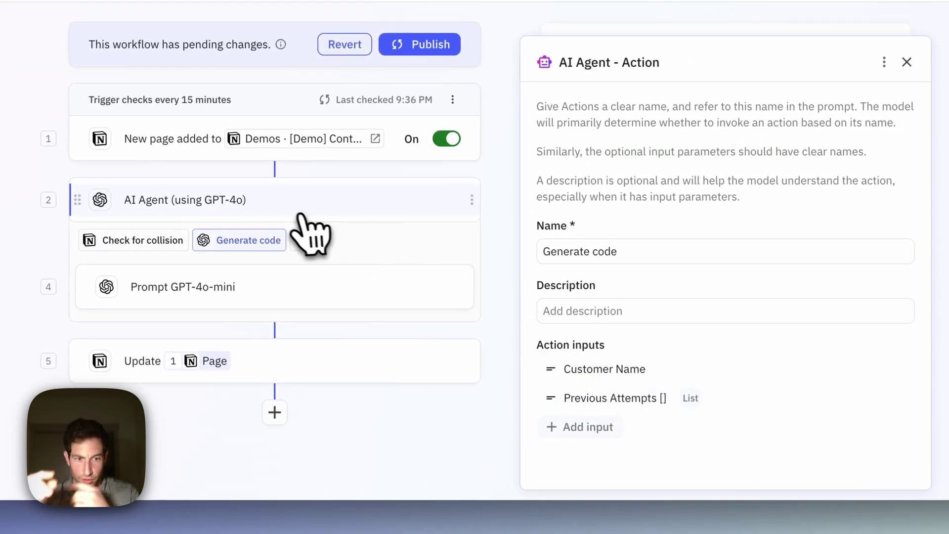
# Step: Read through the AI agent's collision-retry prompt and Code output, then close its settings
pyautogui.click(203, 200)
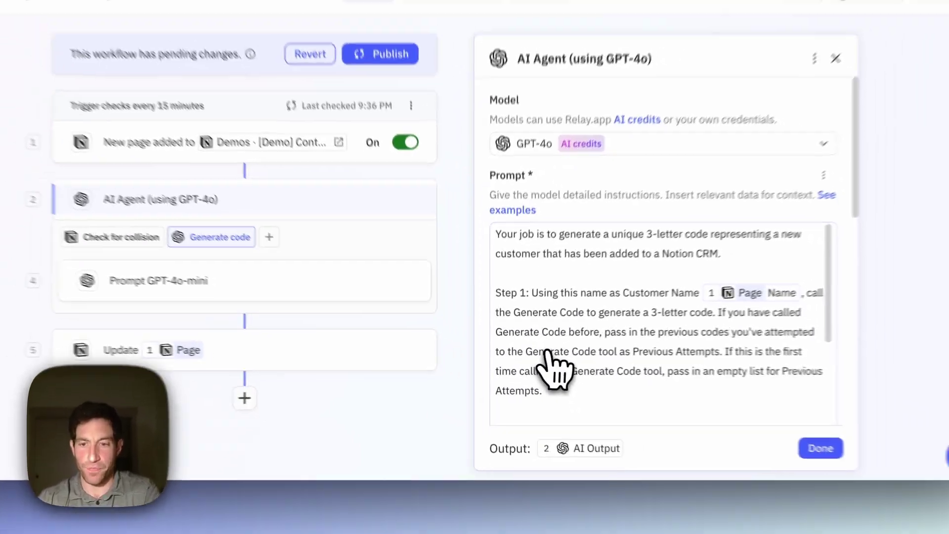
pyautogui.scroll(-2, 642, 391)
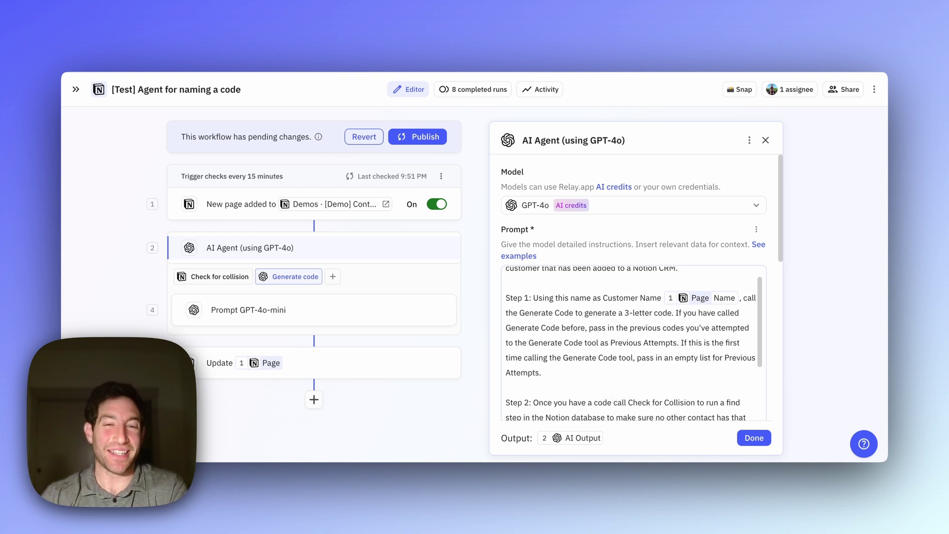
pyautogui.scroll(-3, 633, 343)
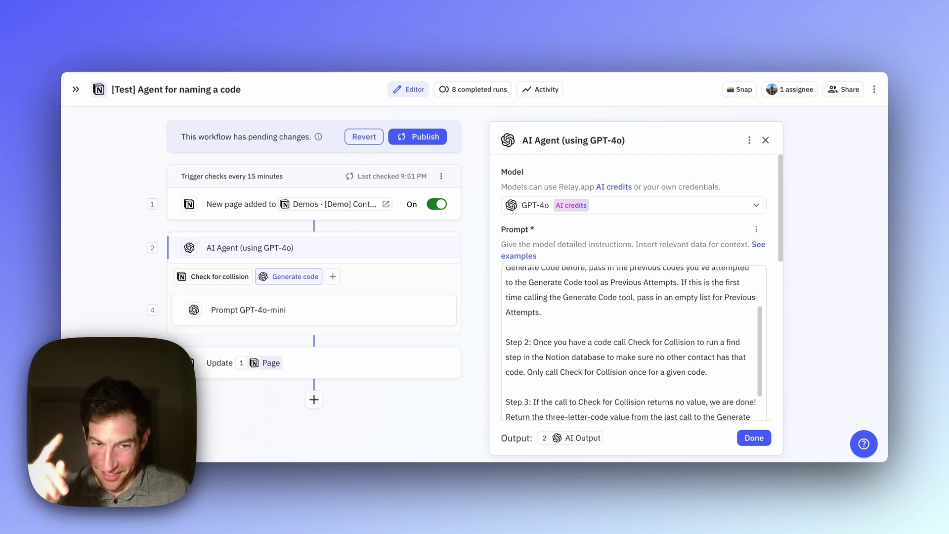
pyautogui.scroll(-1, 632, 341)
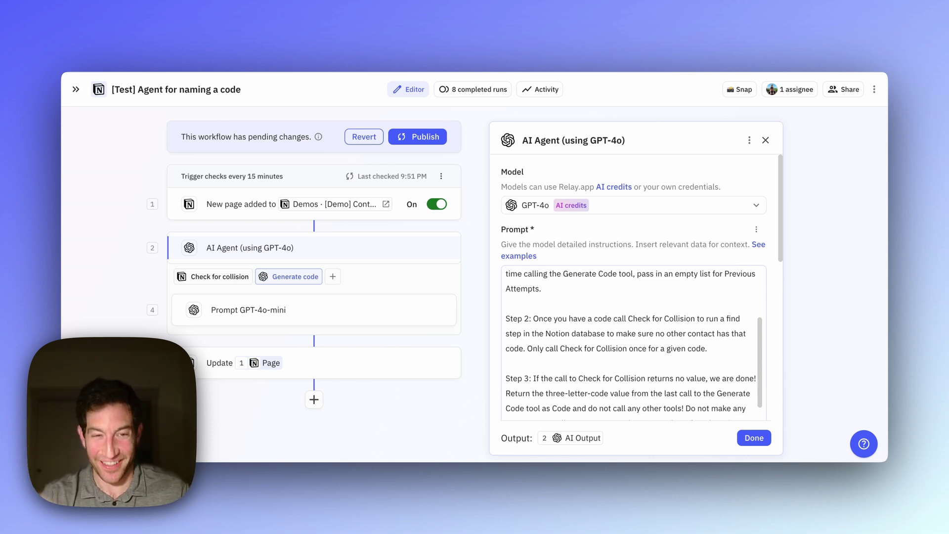
pyautogui.scroll(-3, 633, 342)
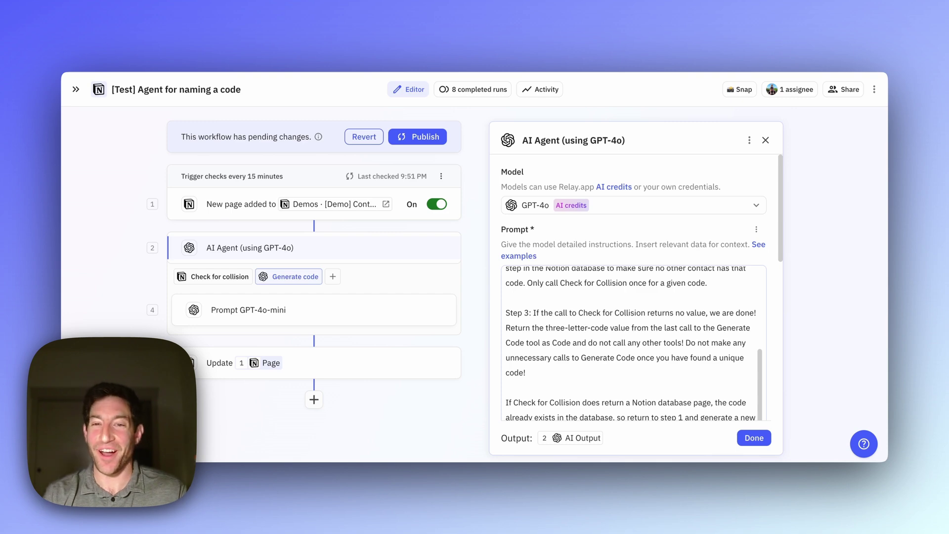
pyautogui.scroll(-8, 600, 388)
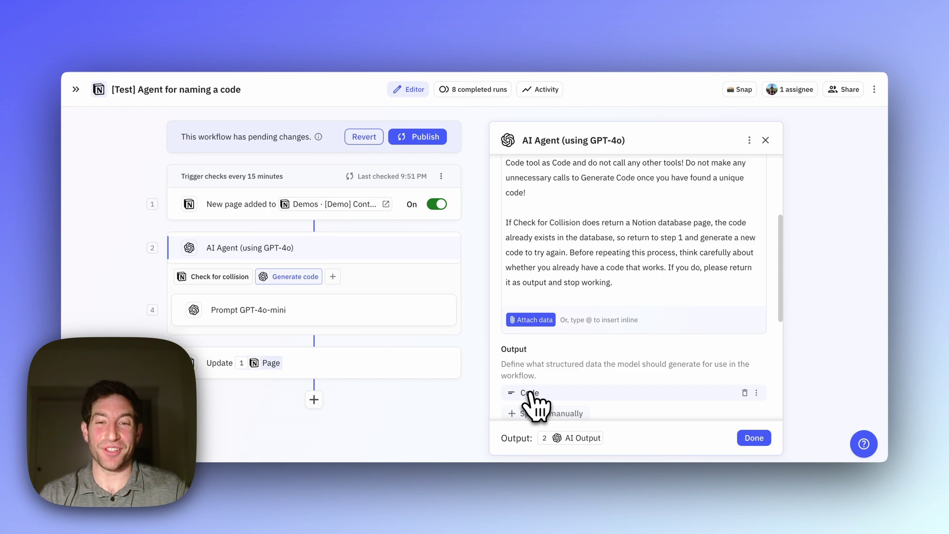
pyautogui.scroll(3, 583, 265)
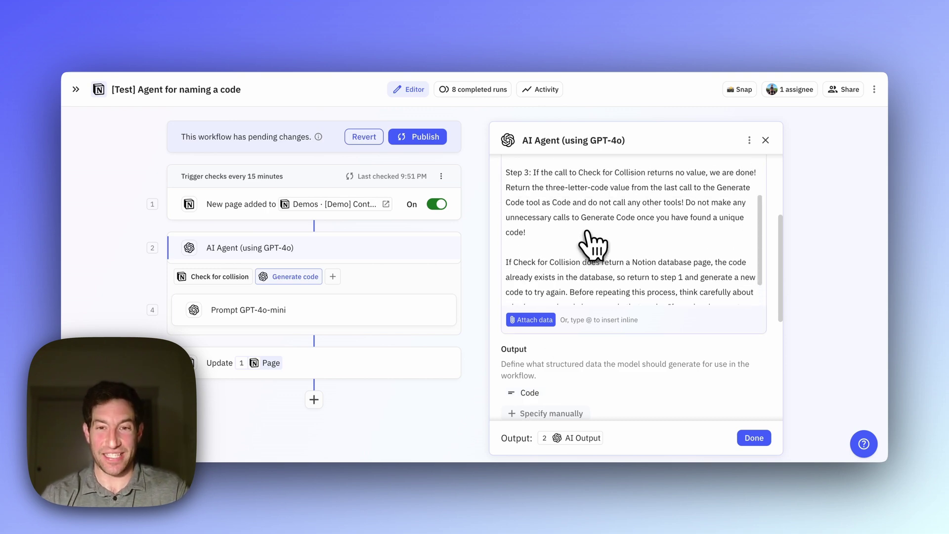
pyautogui.scroll(-3, 555, 280)
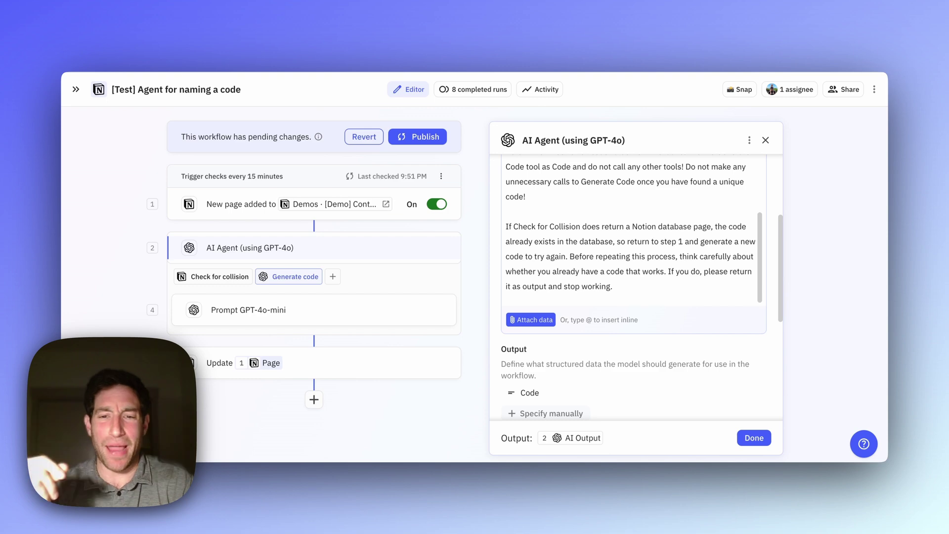
pyautogui.scroll(-1, 630, 227)
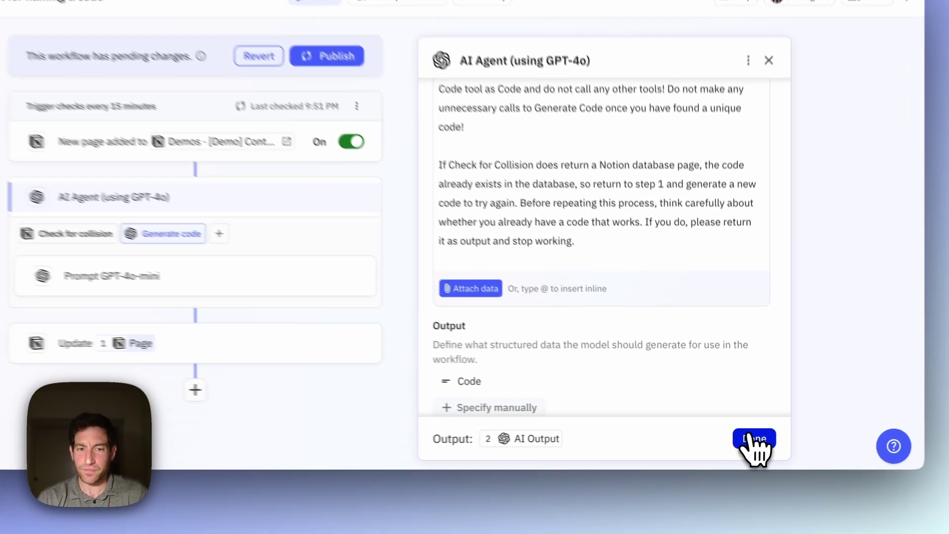
pyautogui.click(754, 438)
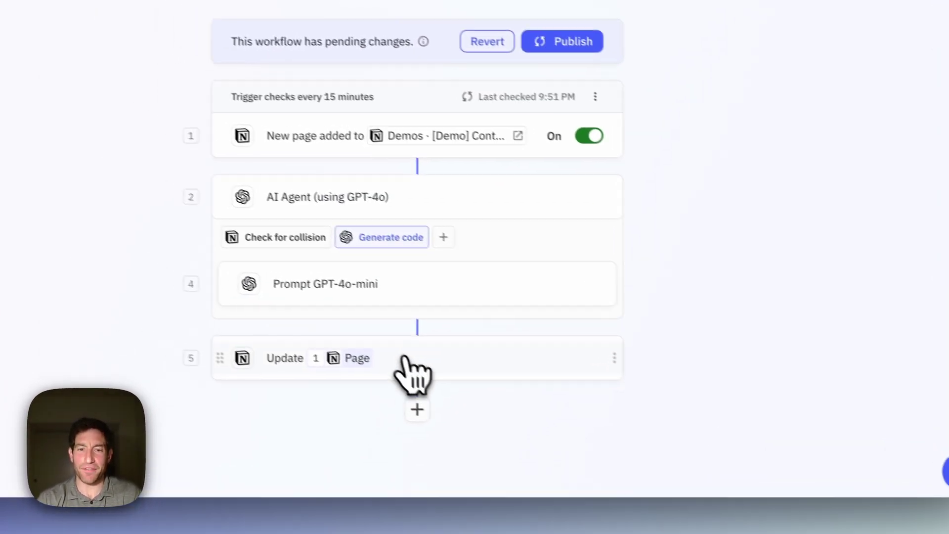
# Step: Verify the Update page step maps Contact Code to Code, then publish the new workflow version
pyautogui.click(363, 346)
pyautogui.moveTo(520, 258)
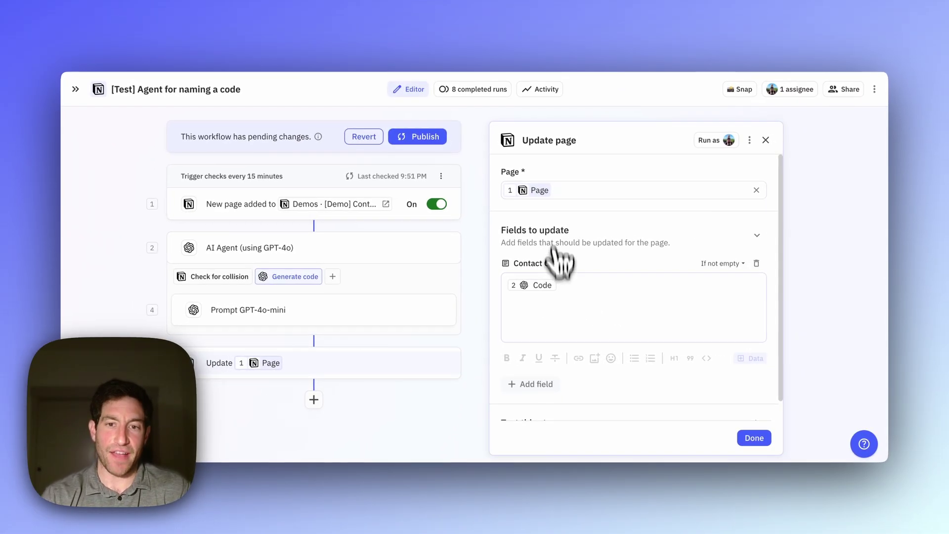
pyautogui.click(765, 139)
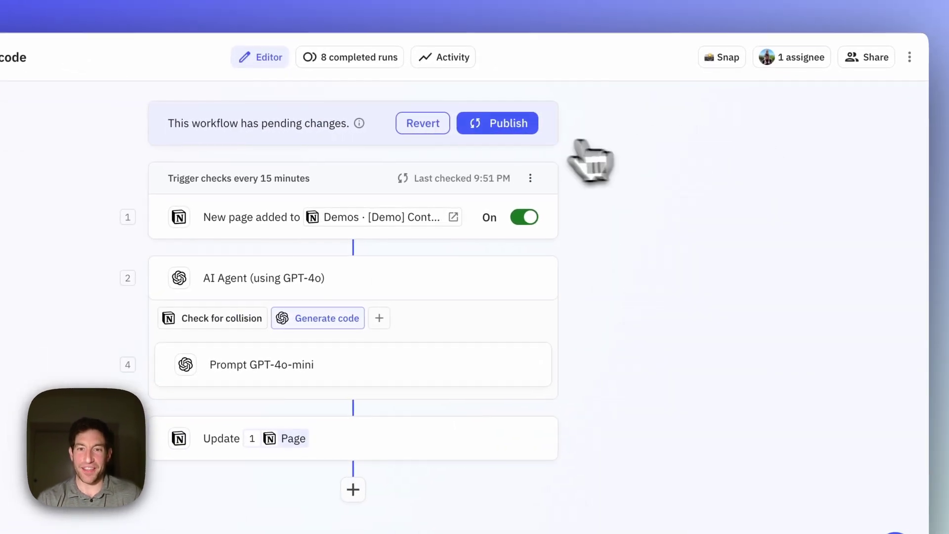
pyautogui.click(500, 125)
pyautogui.click(403, 355)
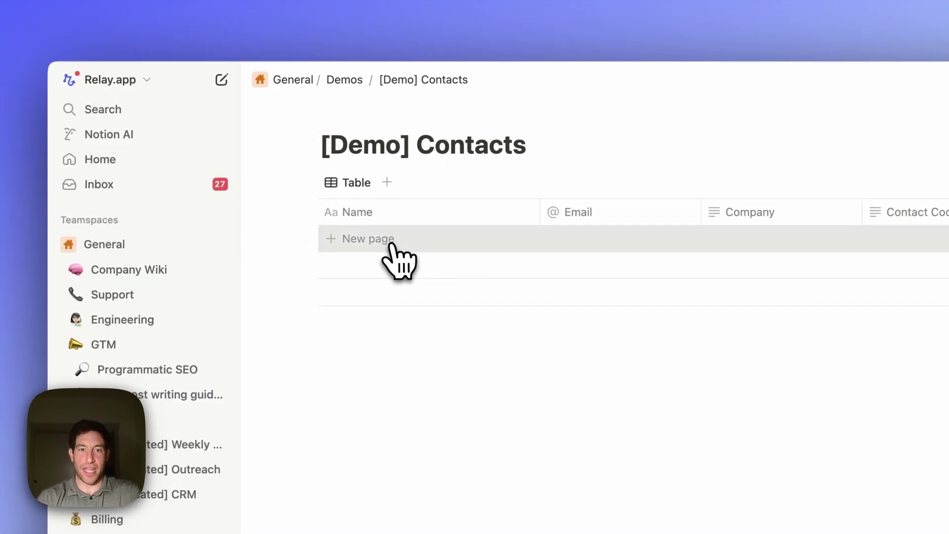
# Step: Add a contact with name, email and company Relay.app, then check for new contacts immediately
pyautogui.click(391, 245)
pyautogui.press('Tab')
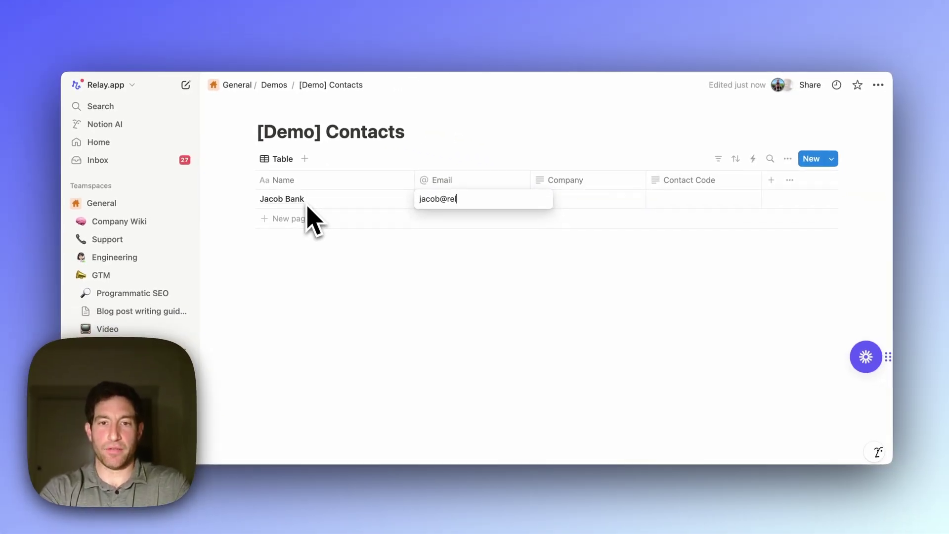
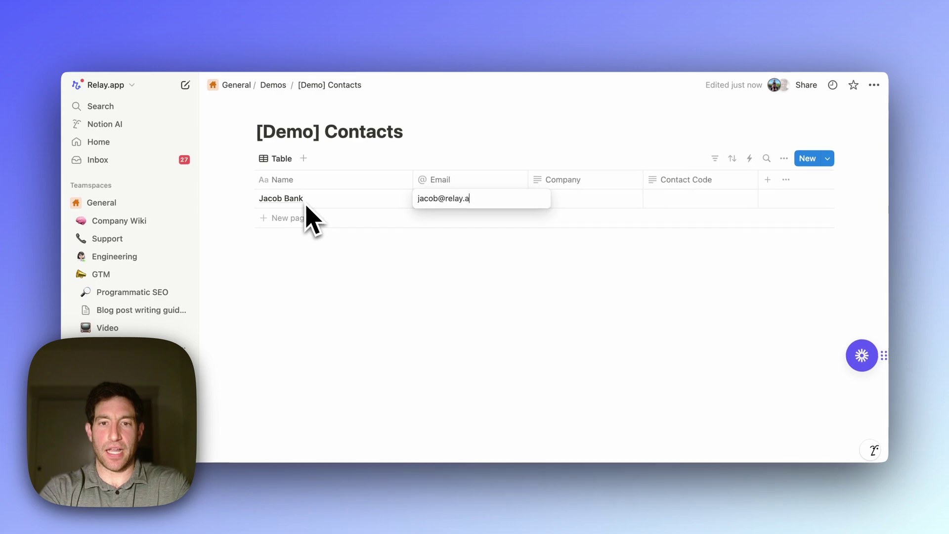
pyautogui.press('Tab')
pyautogui.write('Re')
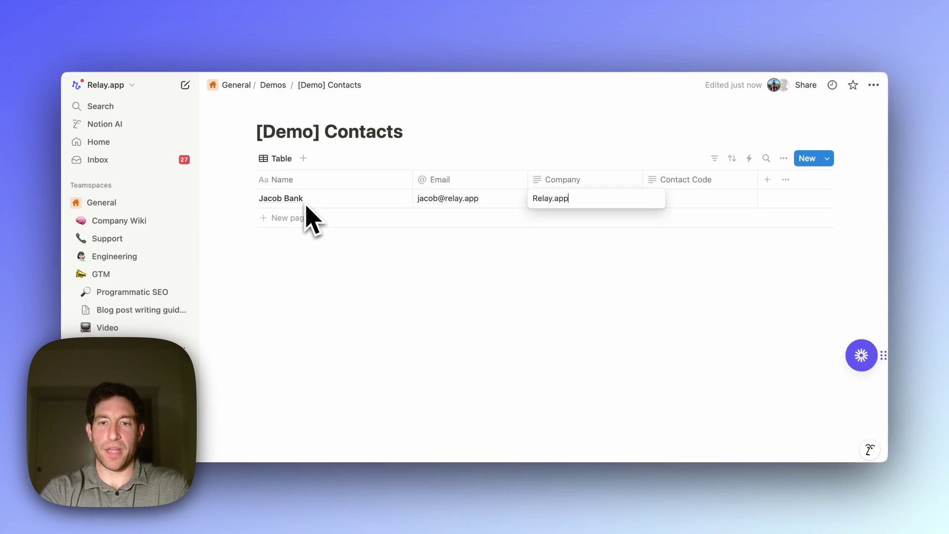
pyautogui.press('Escape')
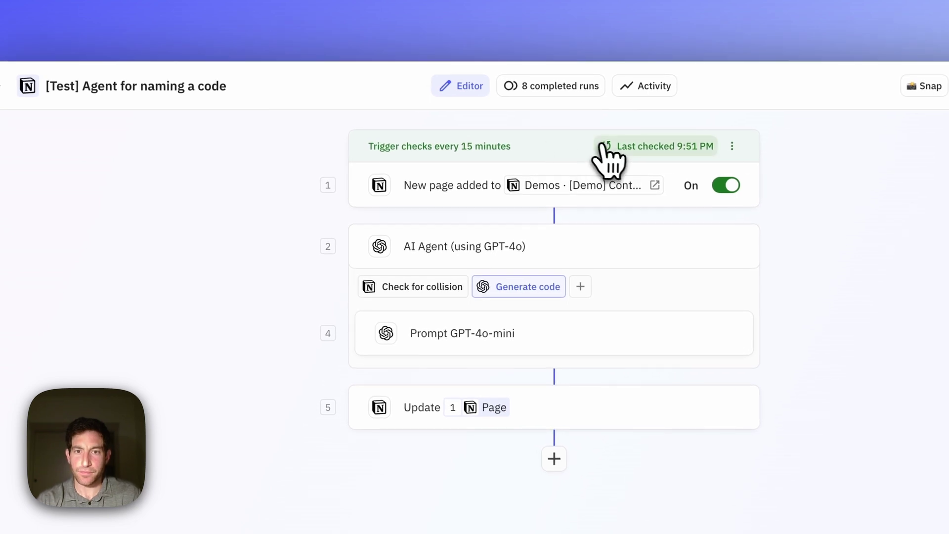
pyautogui.click(613, 148)
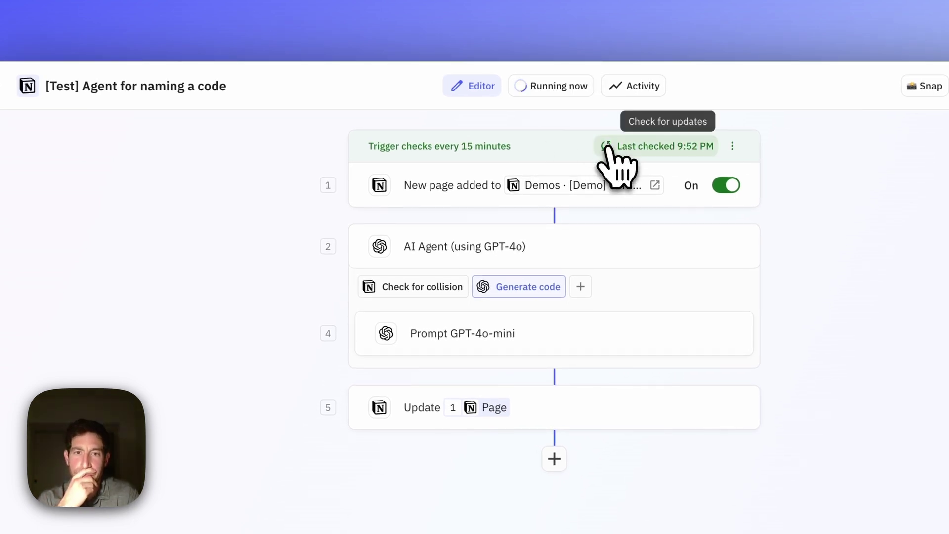
# Step: Open the in-progress run, view the generated code JAB, and scroll to the completed run
pyautogui.click(552, 88)
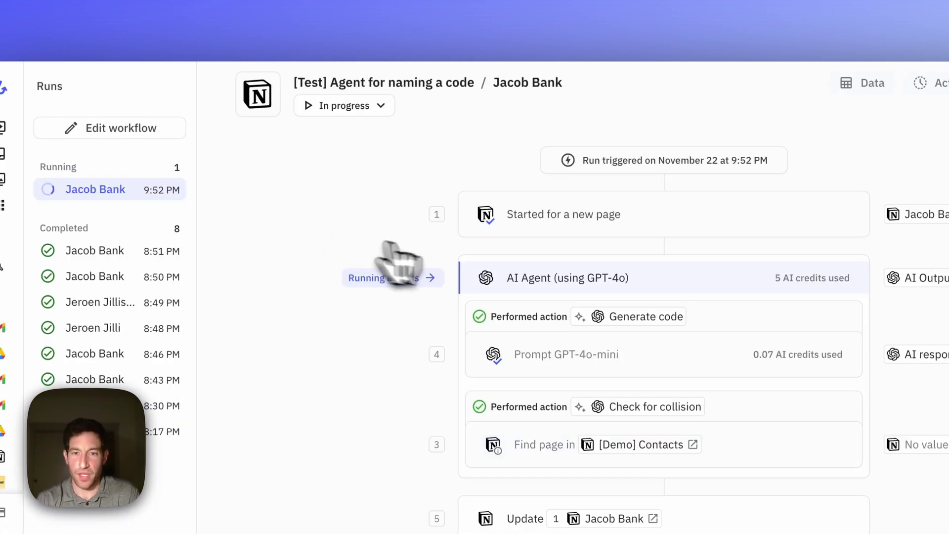
pyautogui.click(746, 300)
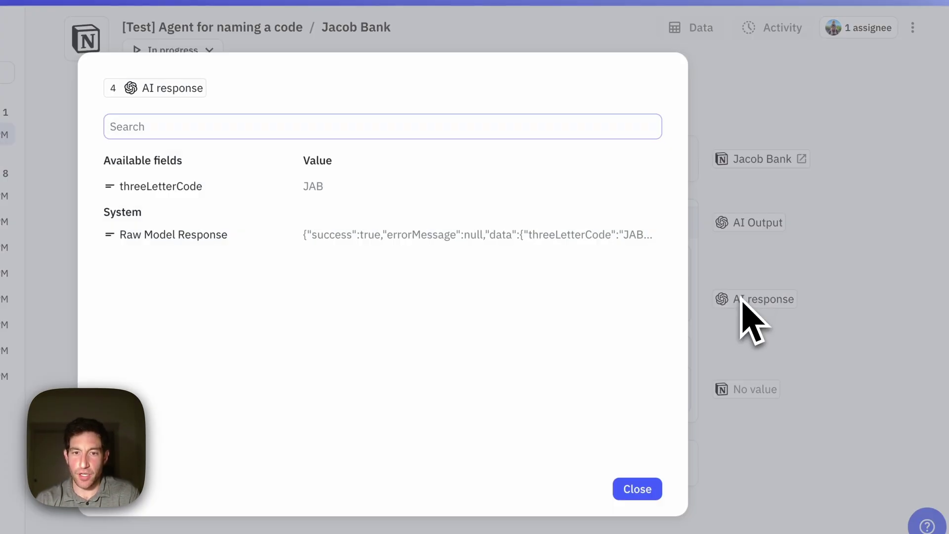
pyautogui.click(676, 458)
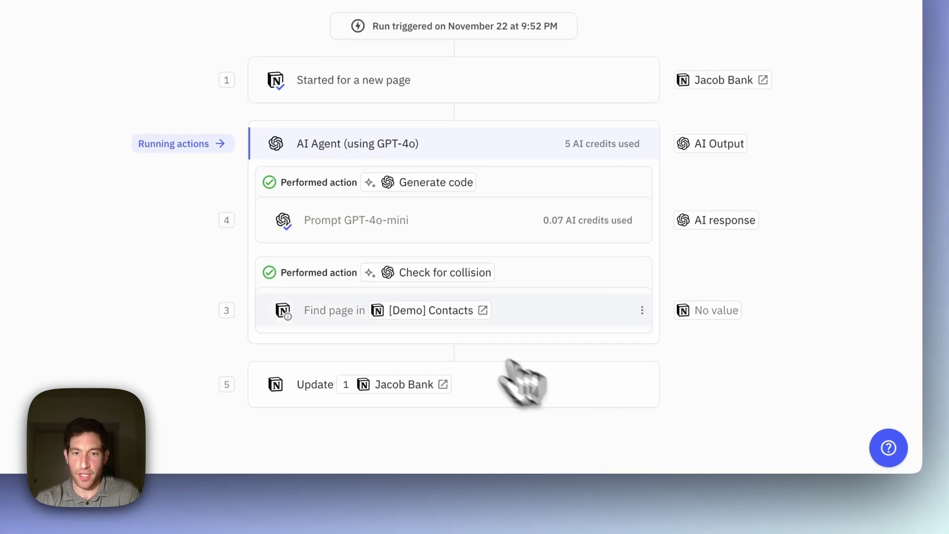
pyautogui.moveTo(431, 311)
pyautogui.moveTo(716, 312)
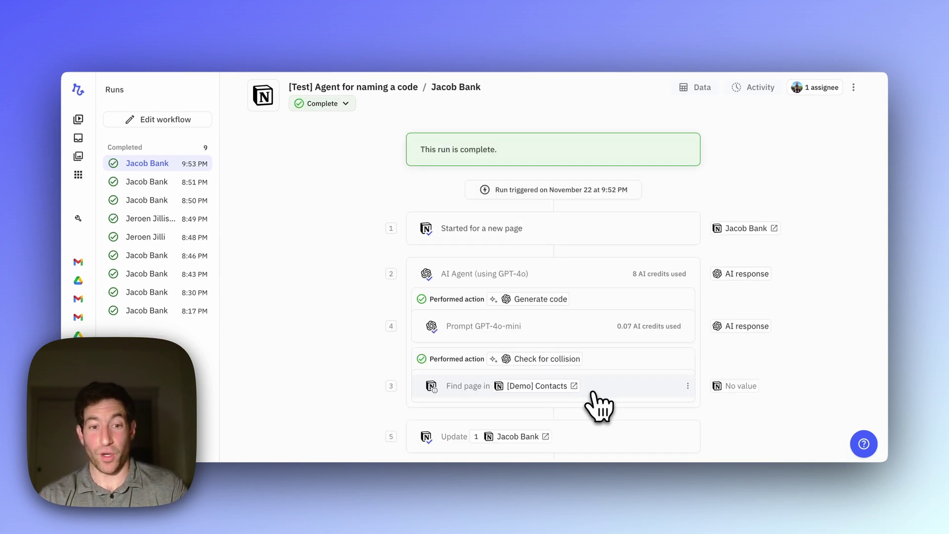
pyautogui.scroll(-1, 599, 406)
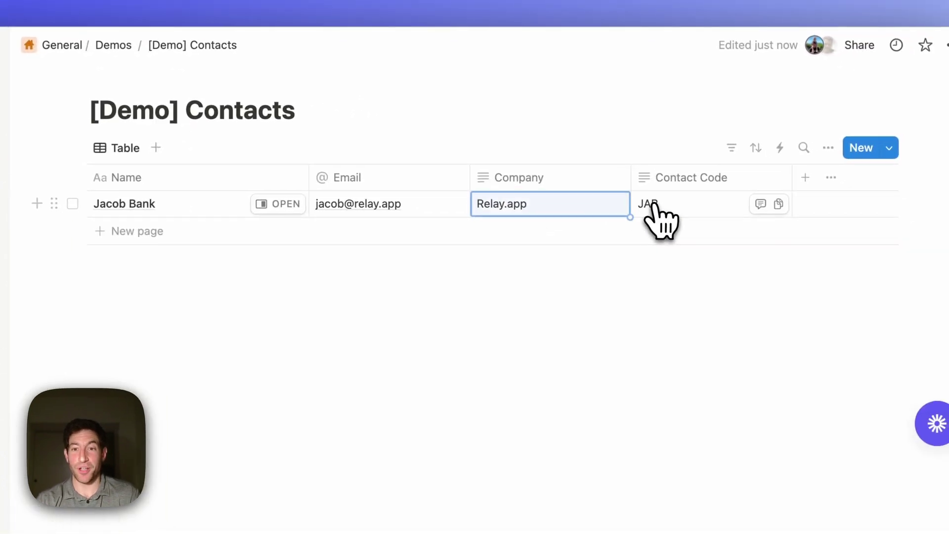
# Step: Check the JAB contact code, then add a duplicate contact with the same name, email and company
pyautogui.click(652, 205)
pyautogui.press('Escape')
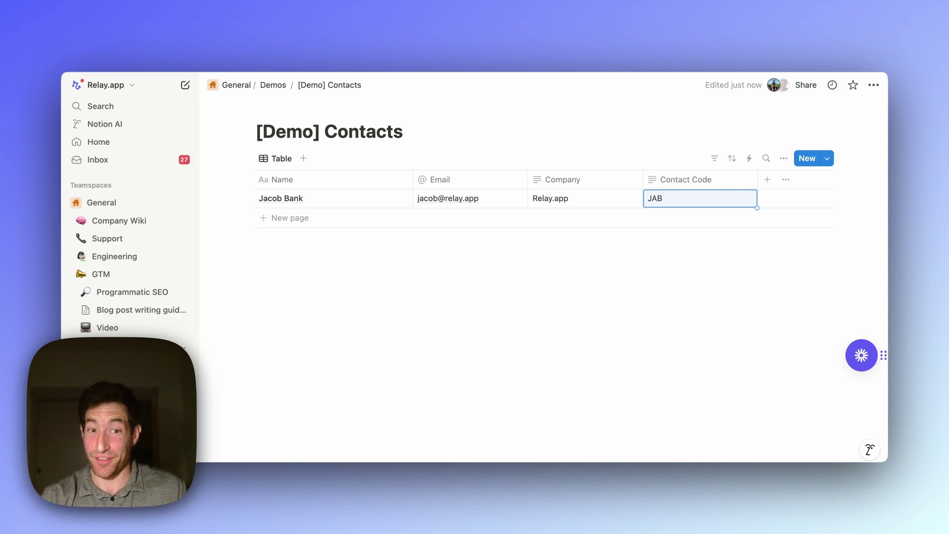
pyautogui.click(328, 221)
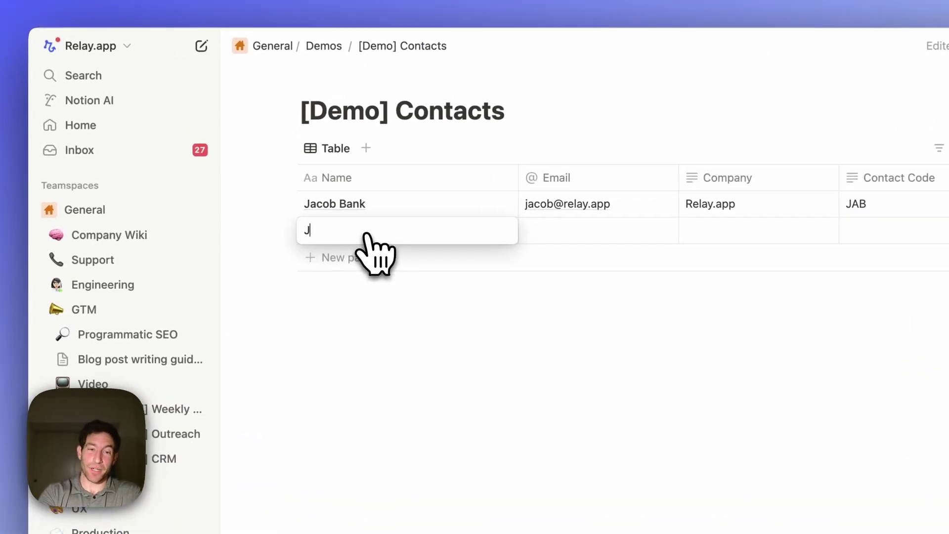
pyautogui.press('Tab')
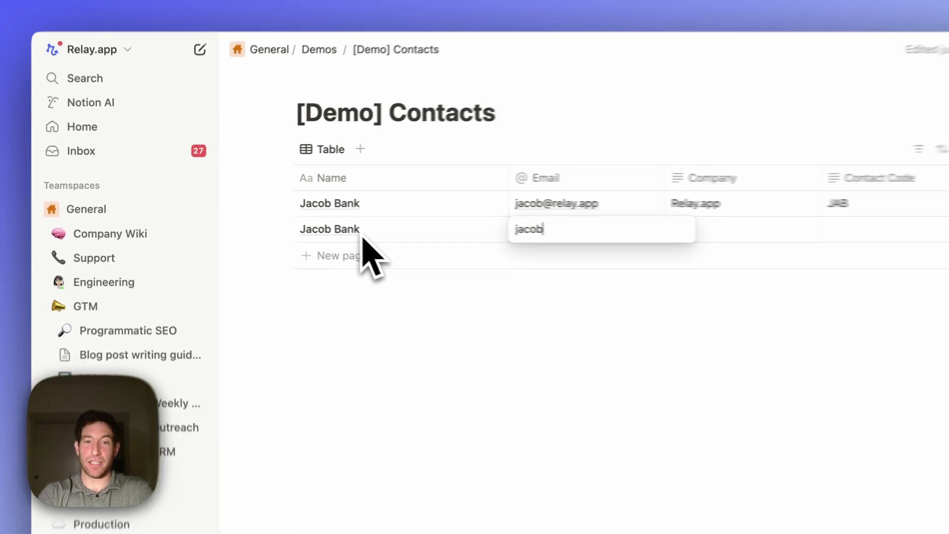
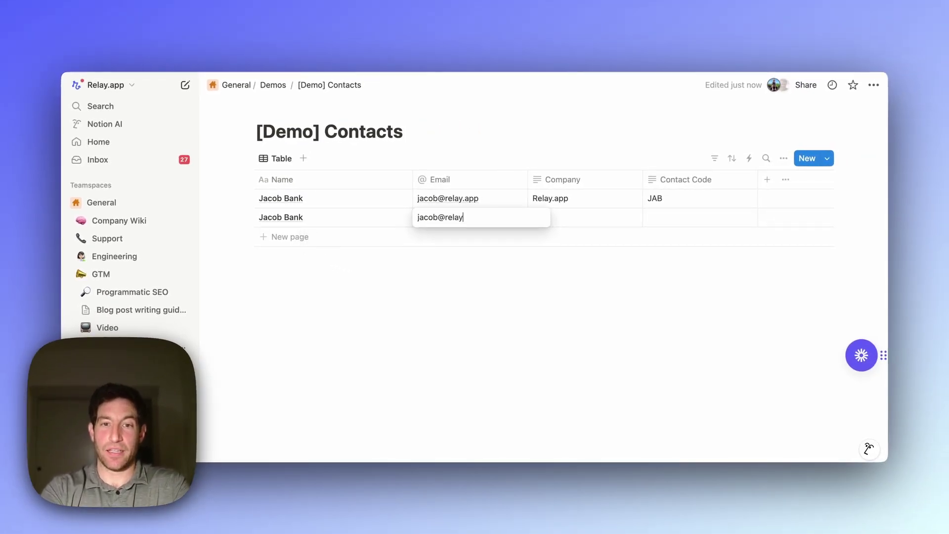
pyautogui.press('Tab')
pyautogui.write('R')
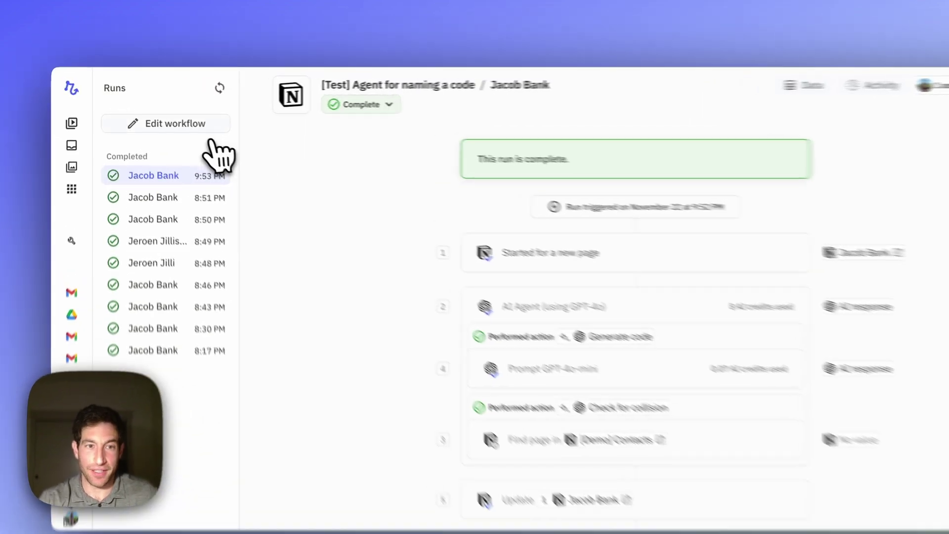
# Step: Trigger a check for new contacts and open the duplicate contact's running run
pyautogui.click(163, 62)
pyautogui.click(672, 145)
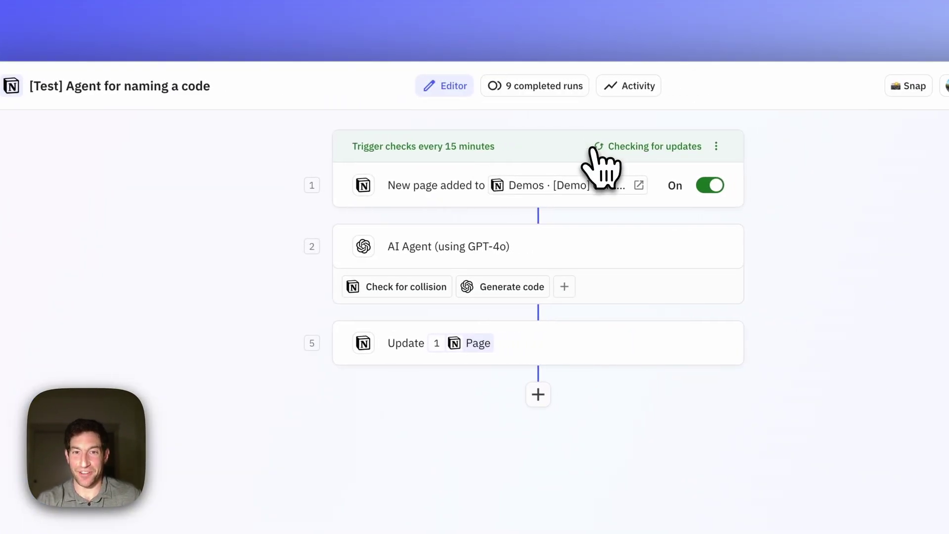
pyautogui.click(533, 86)
pyautogui.click(78, 189)
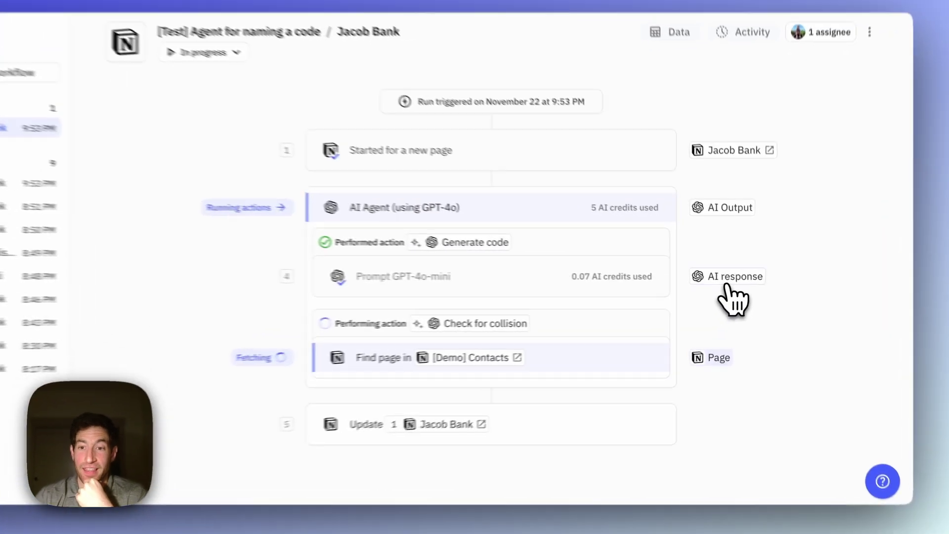
# Step: Inspect the first AI code JAB and the regenerated code JAC after the collision
pyautogui.click(744, 280)
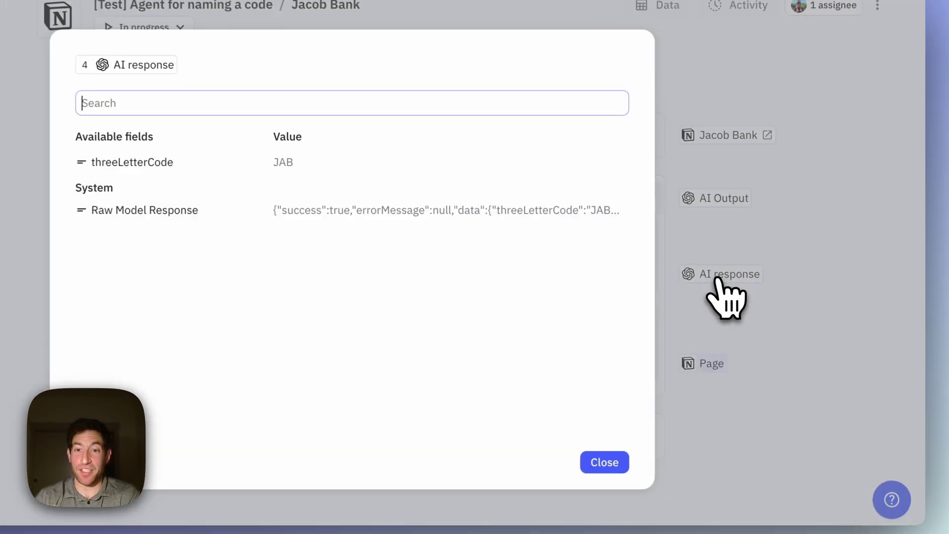
pyautogui.click(603, 463)
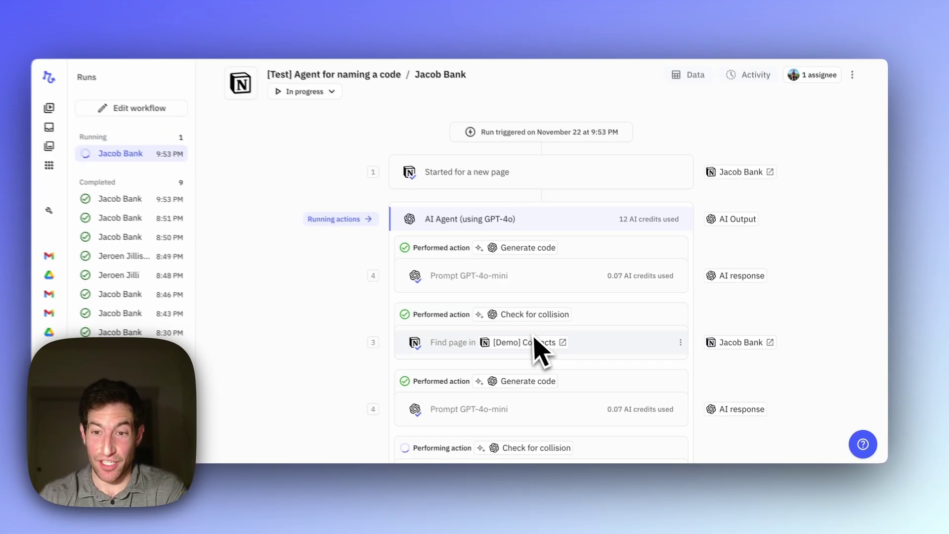
pyautogui.moveTo(737, 345)
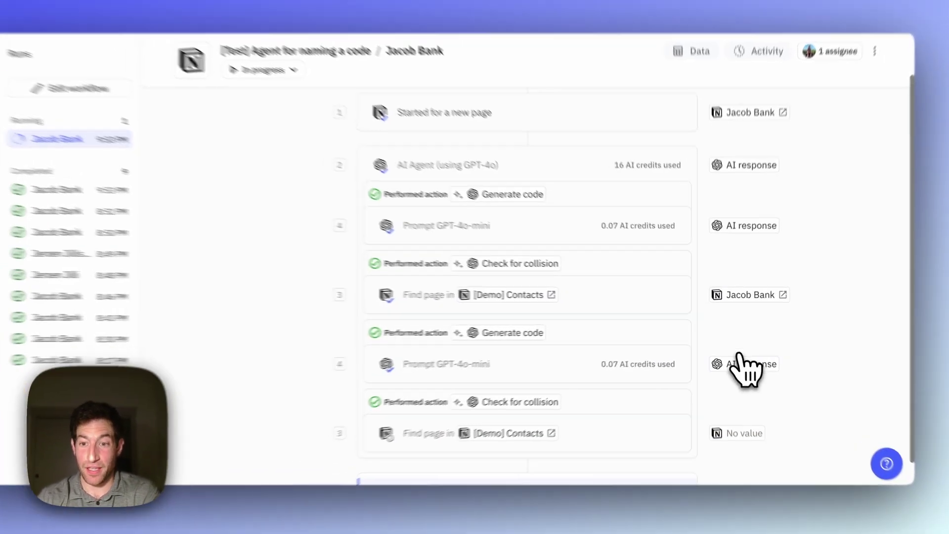
pyautogui.click(746, 399)
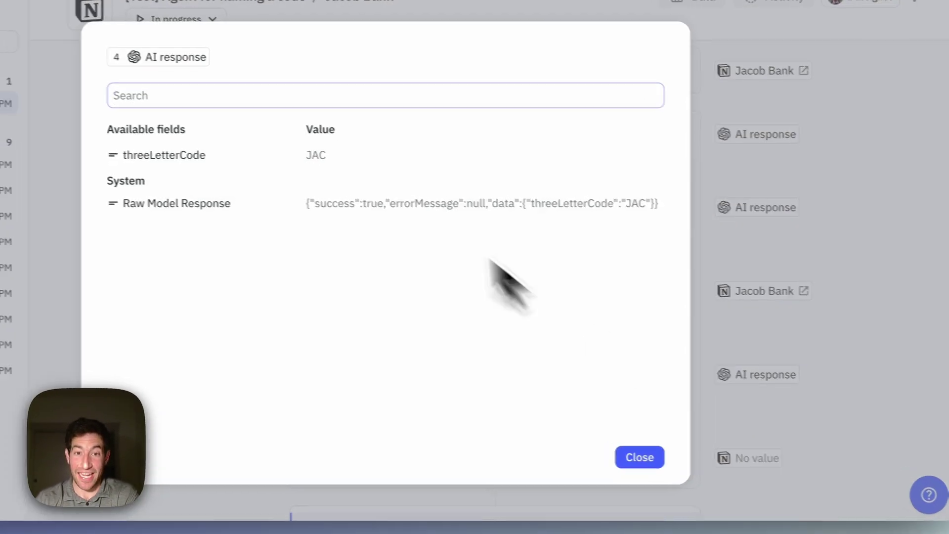
pyautogui.click(640, 457)
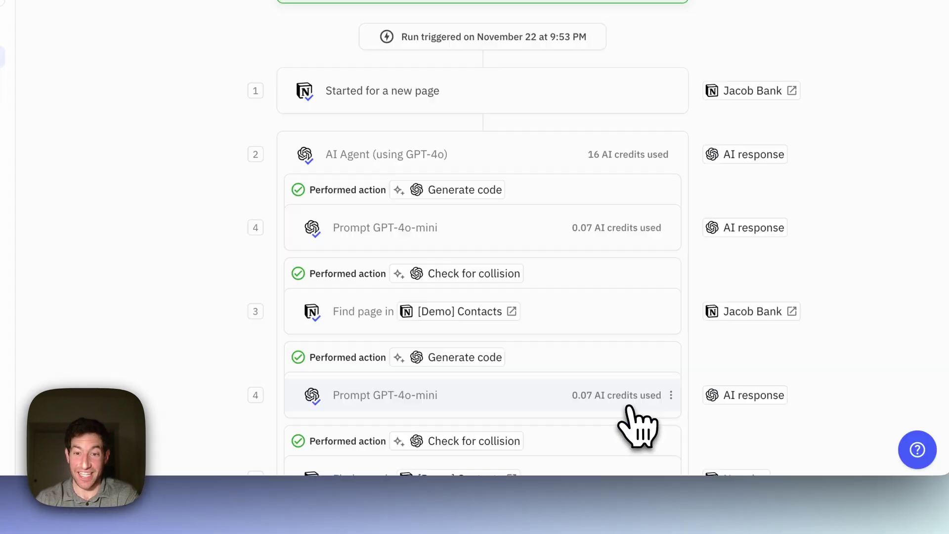
pyautogui.scroll(-3, 629, 407)
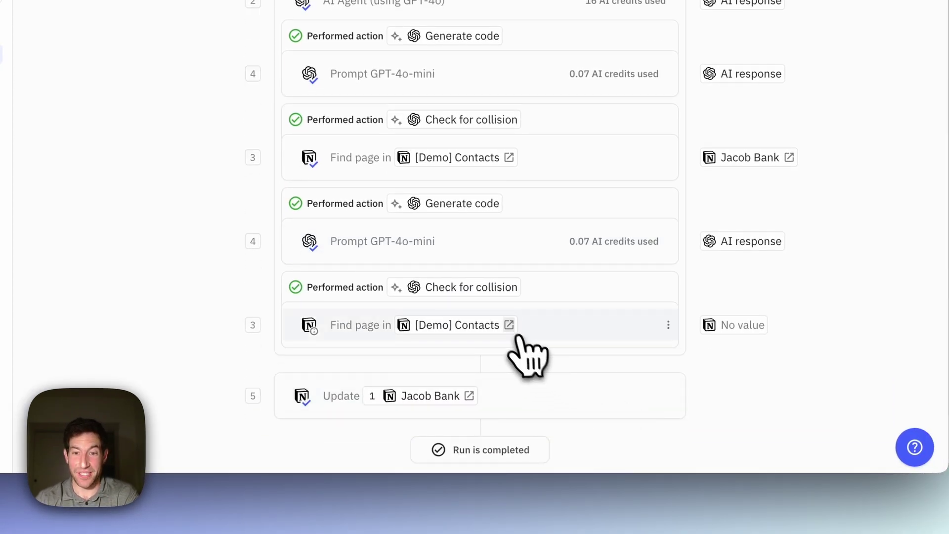